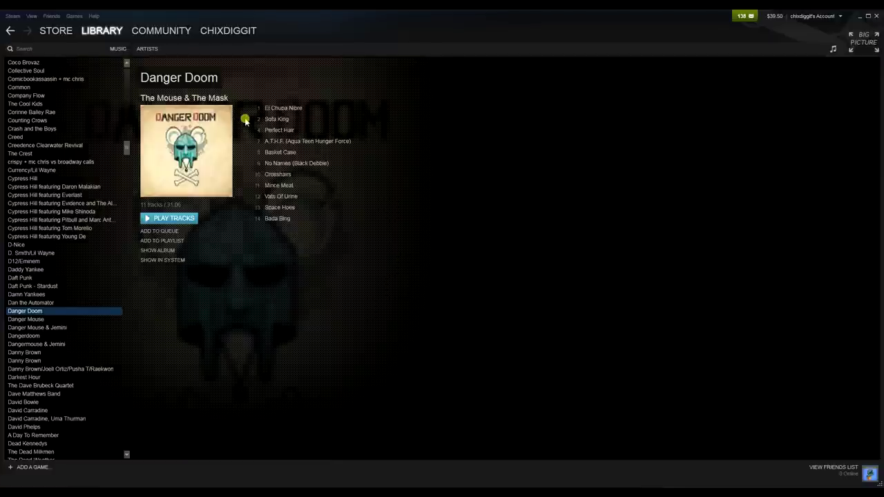
Show the music library, enroll the client in Steam Beta Update, then view Music settings.
mouse_move(109, 23)
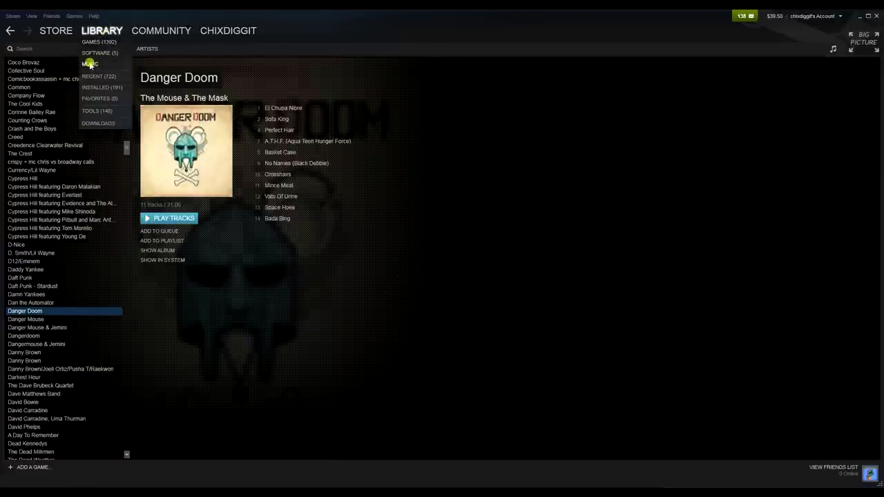
left_click(90, 64)
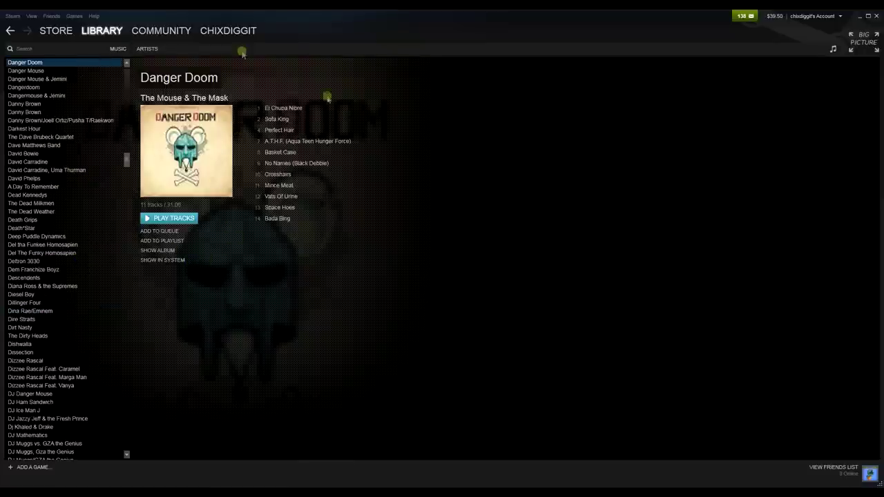
mouse_move(98, 27)
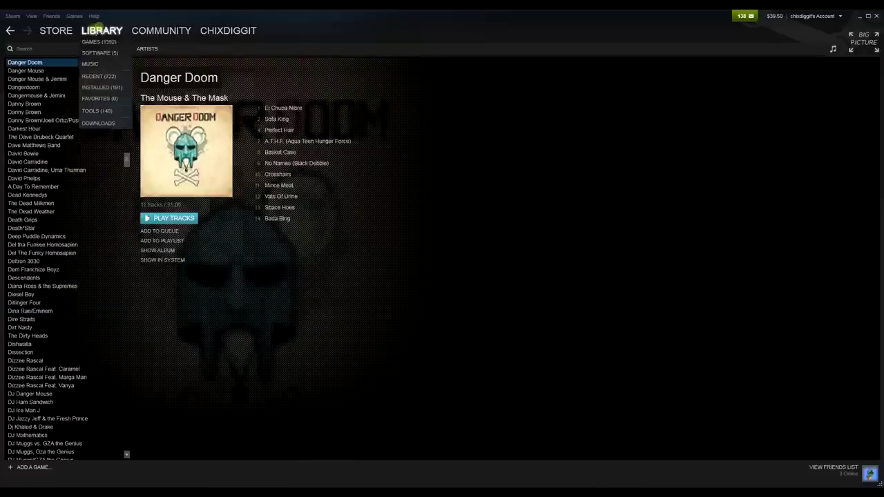
left_click(13, 16)
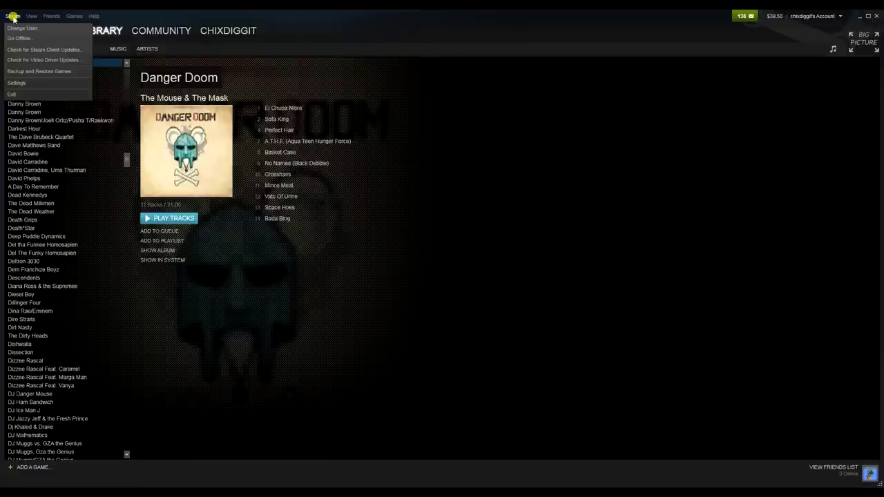
left_click(18, 82)
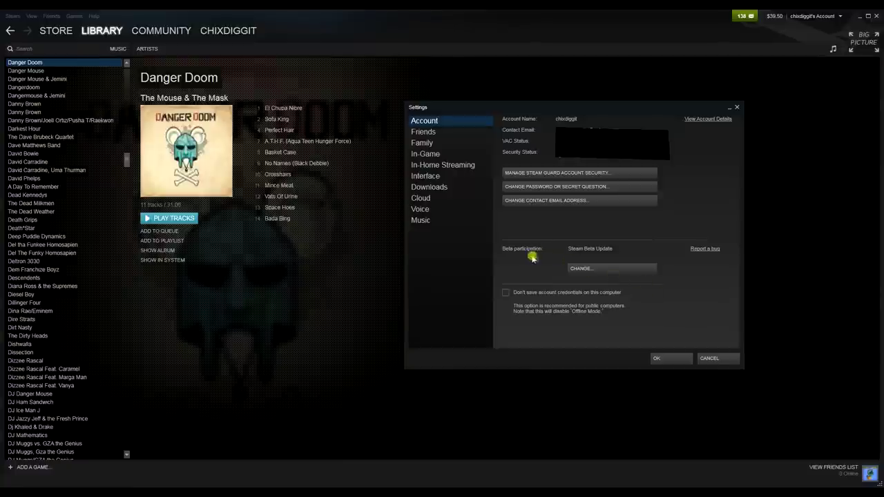
left_click(613, 270)
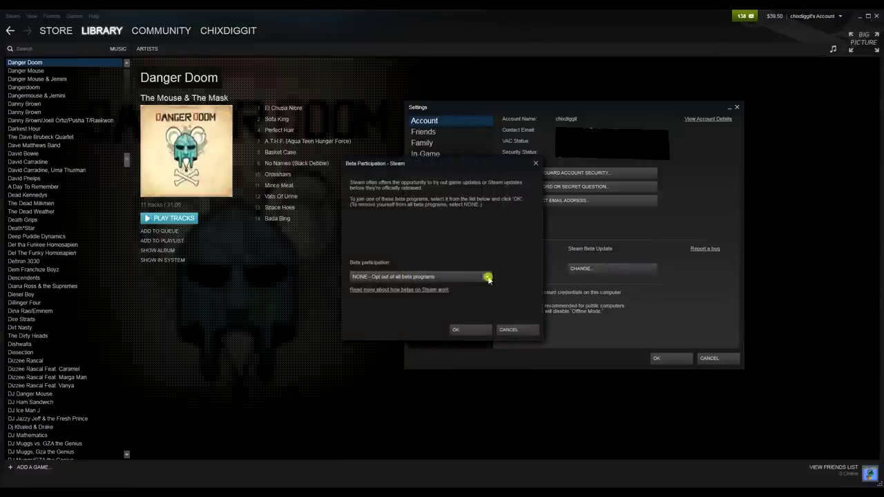
left_click(486, 277)
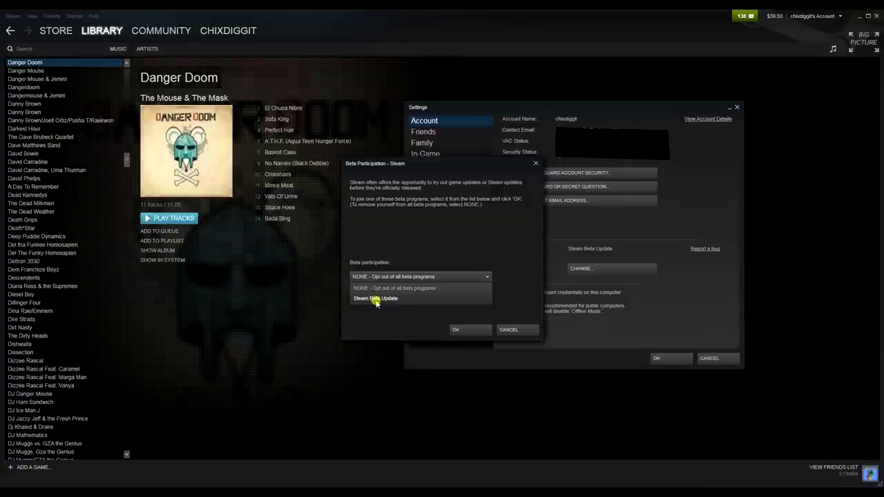
left_click(375, 302)
left_click(473, 328)
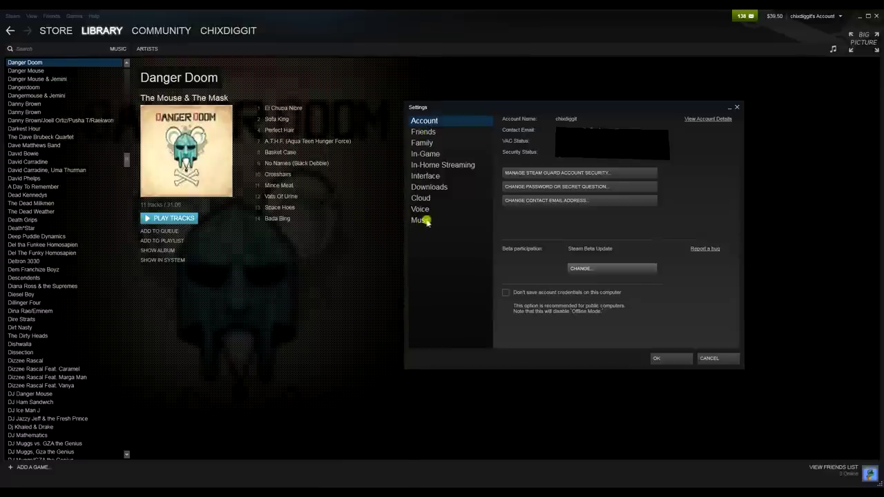
left_click(423, 221)
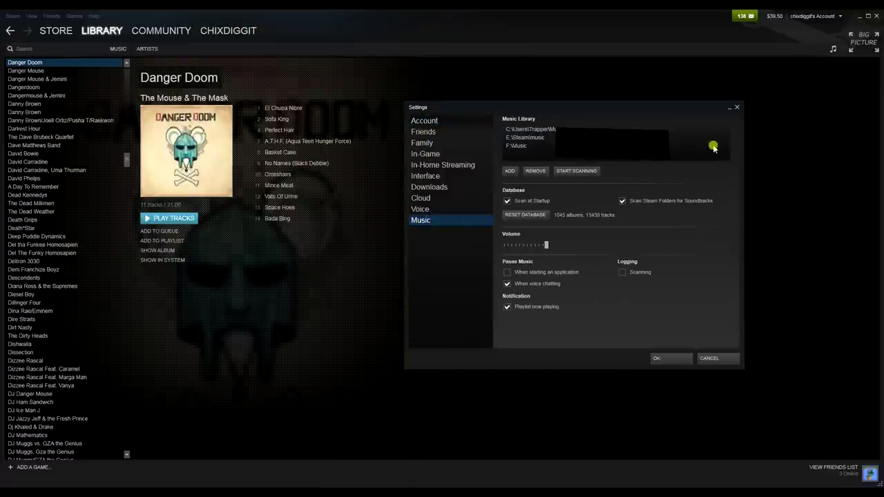
Browse the folder tree for a new music library folder, then cancel without adding one.
left_click(509, 171)
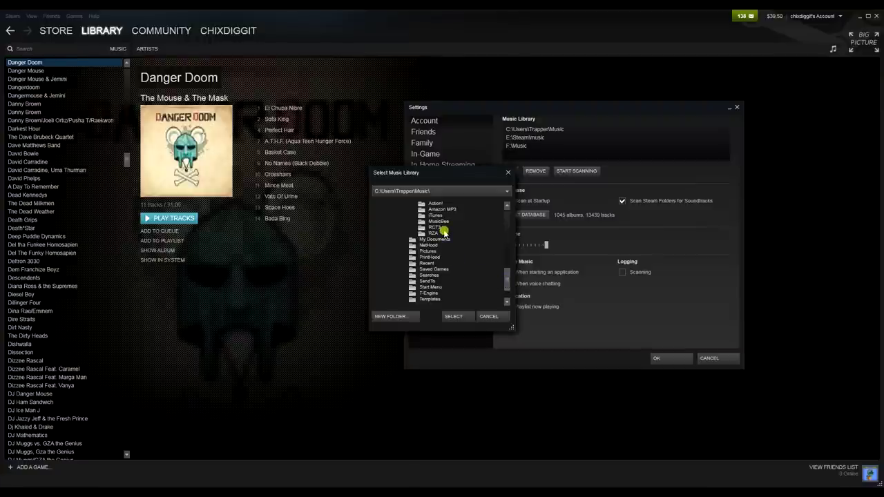
mouse_move(506, 280)
left_mouse_down()
mouse_move(502, 228)
mouse_move(492, 243)
left_mouse_up()
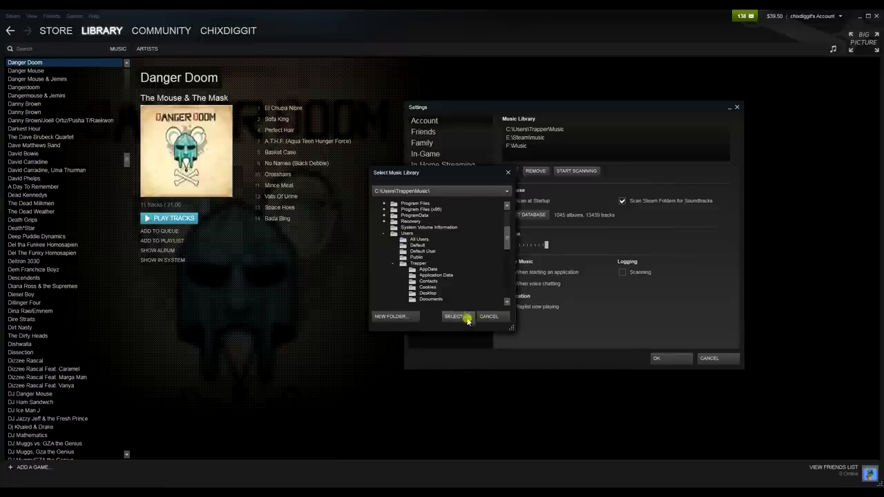
left_click(489, 318)
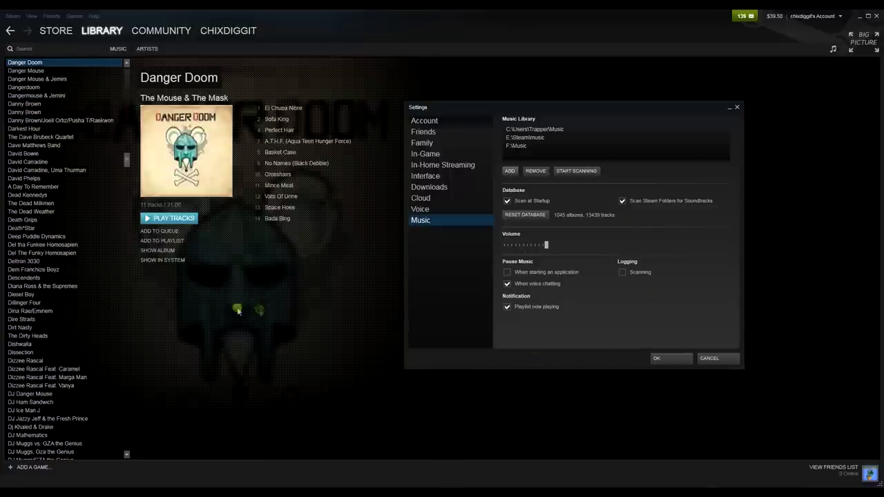
left_click(677, 359)
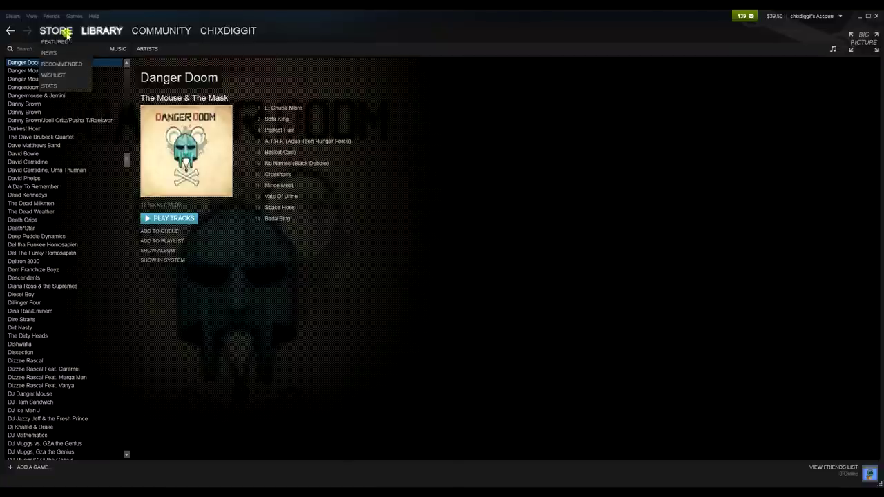
Confirm the music settings and switch the music library to the Albums view.
mouse_move(100, 30)
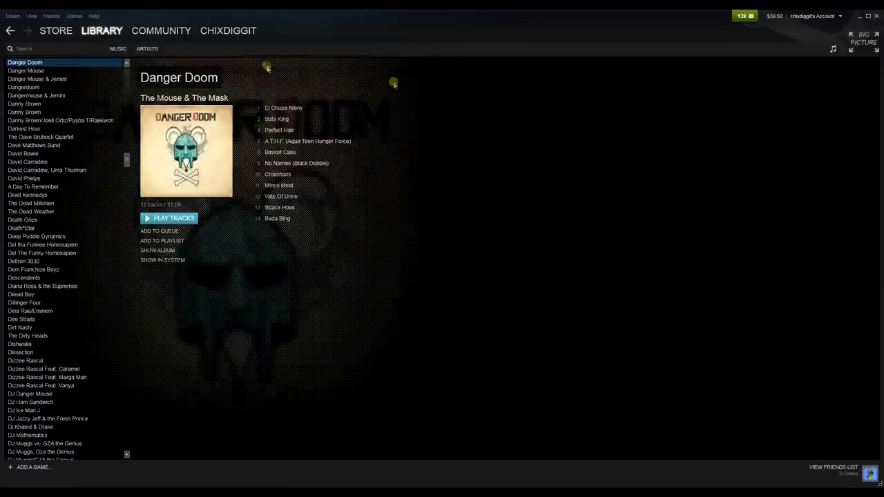
mouse_move(149, 52)
left_click(150, 61)
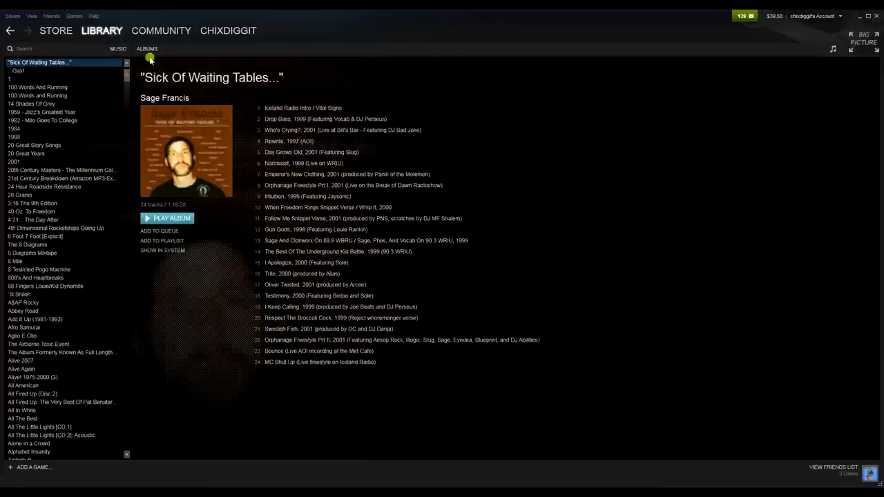
mouse_move(148, 49)
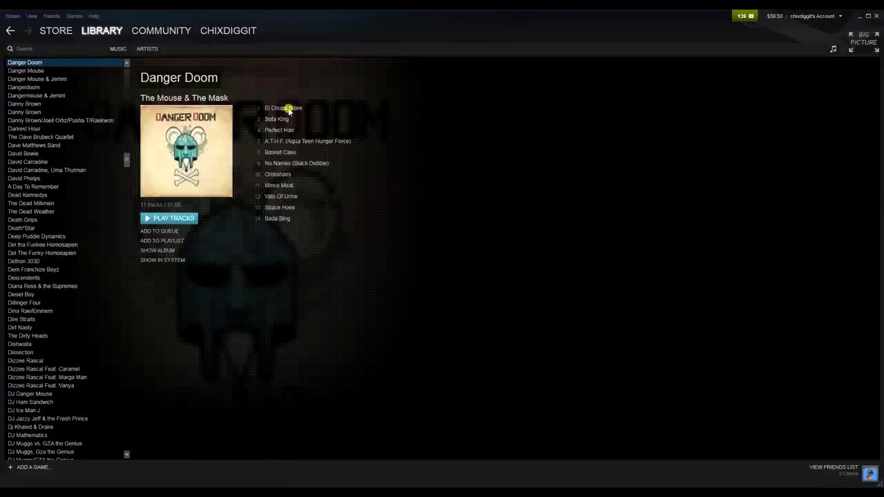
Add El Chupa Nibre to the Team Fortress 2 playlist and switch the library to Playlists.
right_click(286, 112)
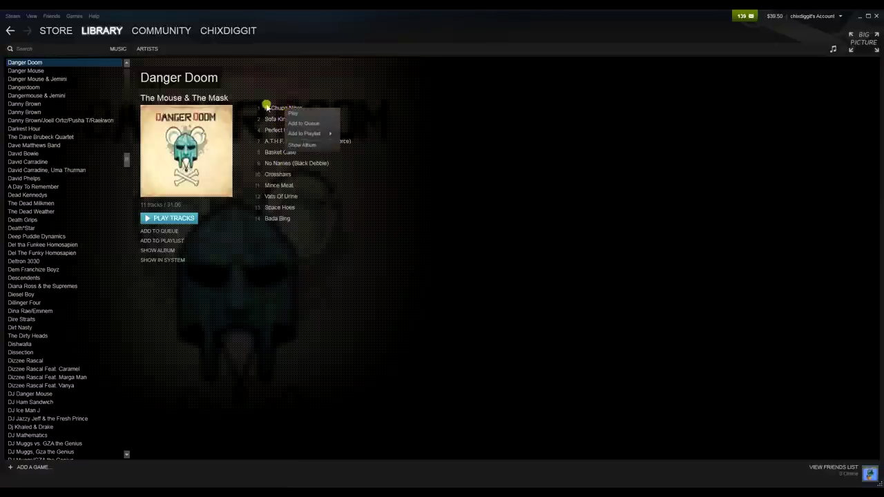
mouse_move(311, 134)
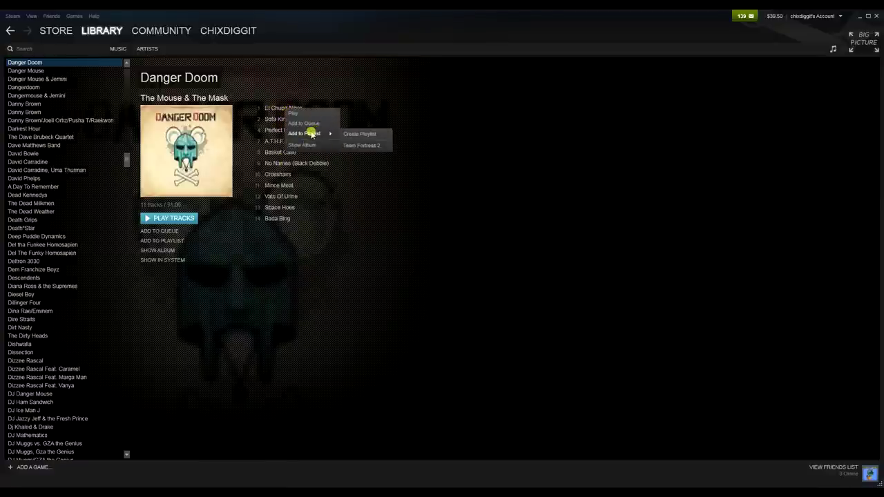
left_click(359, 147)
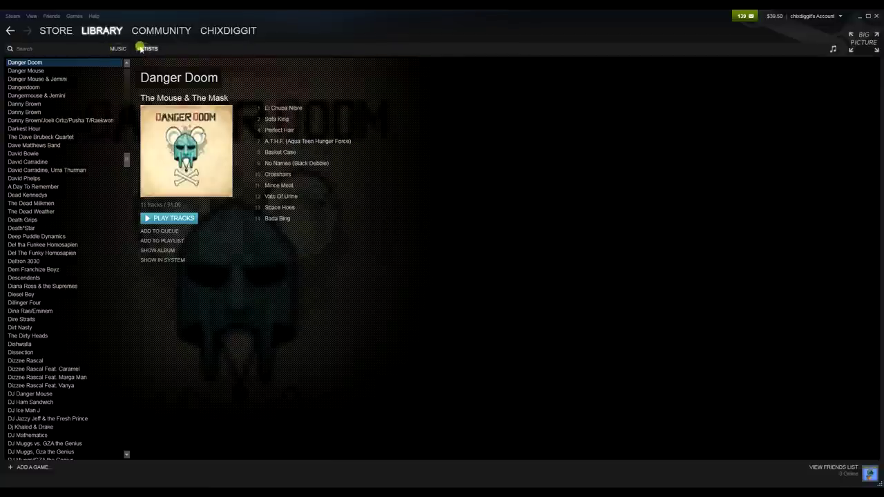
mouse_move(149, 53)
left_click(147, 80)
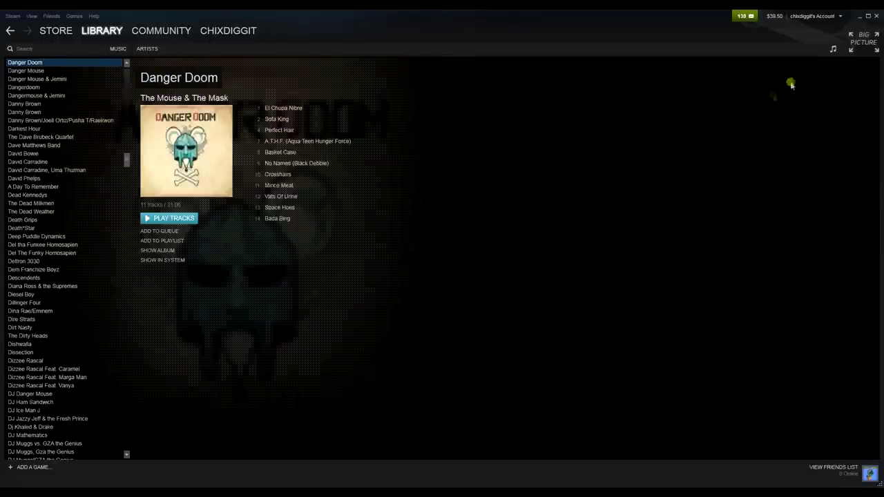
Open the music player with Booby Trap - RZA selected, close it, and restore it from the taskbar.
left_click(833, 48)
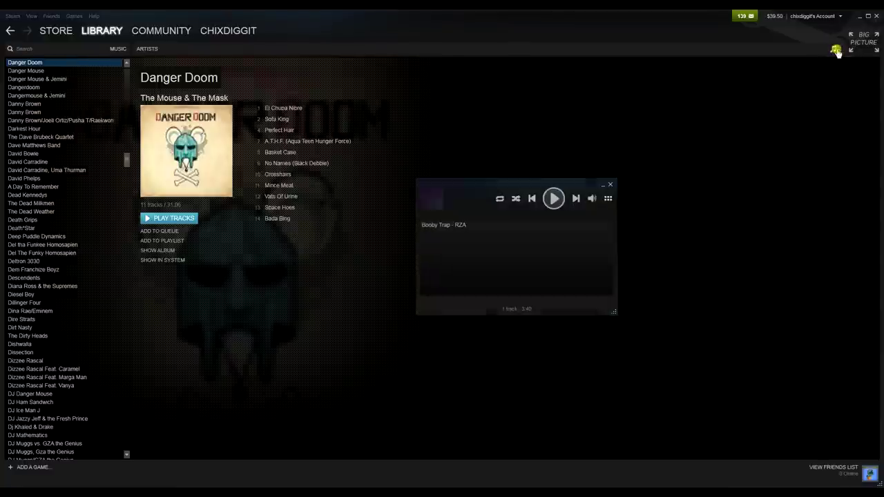
left_click(434, 225)
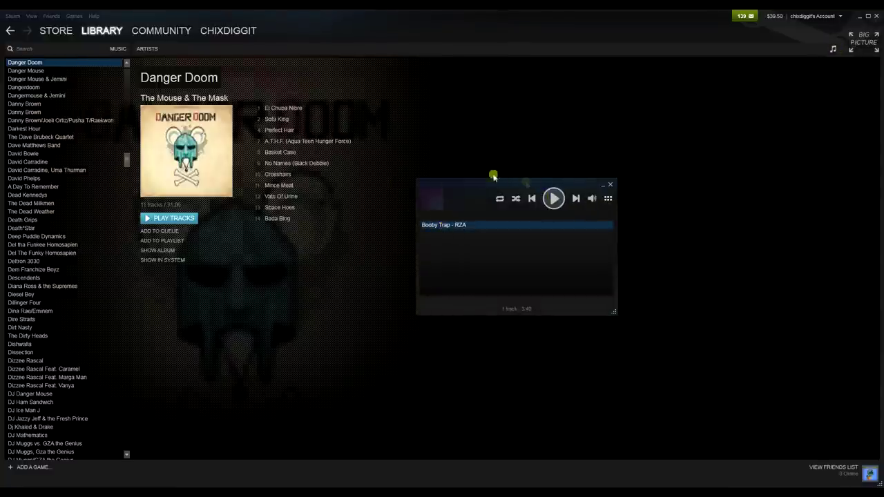
left_click(609, 199)
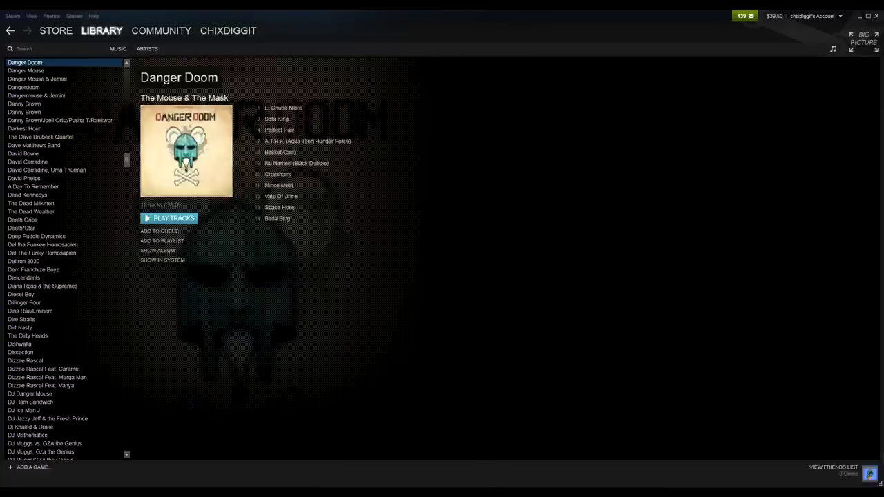
mouse_move(501, 488)
left_click(522, 418)
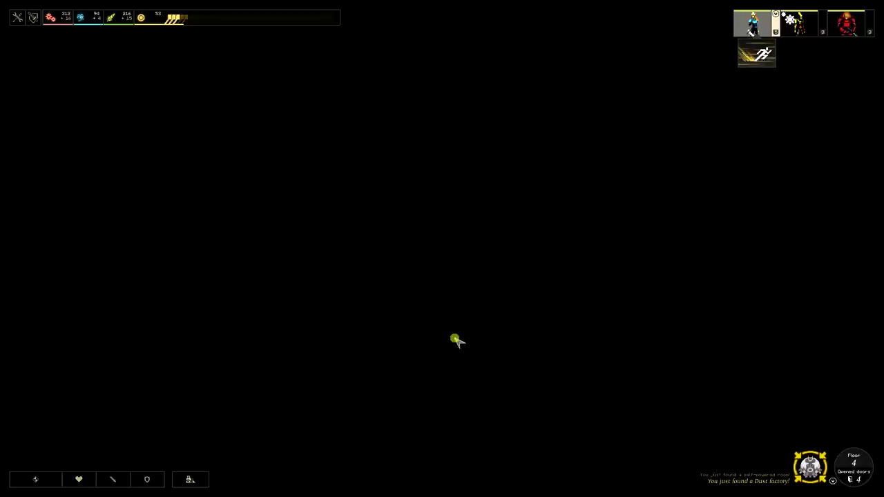
Bring up the Shift+Tab overlay's music player and browse the full music library.
key("shift+Tab")
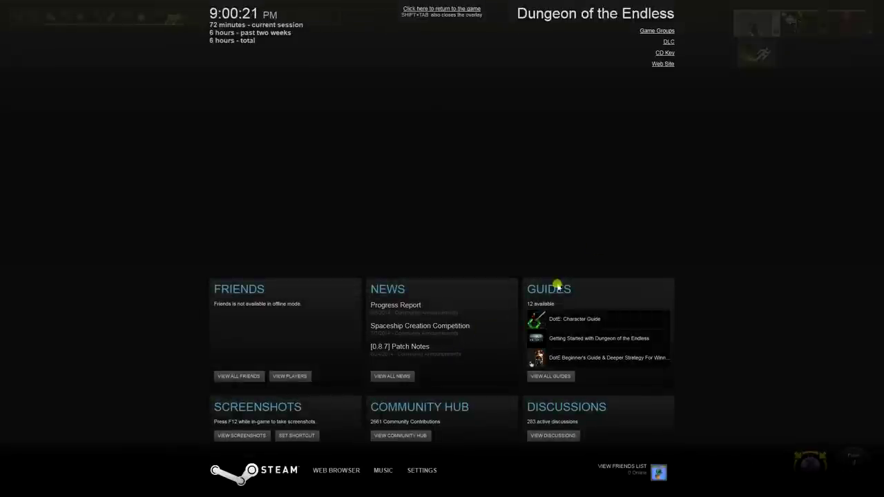
left_click(384, 472)
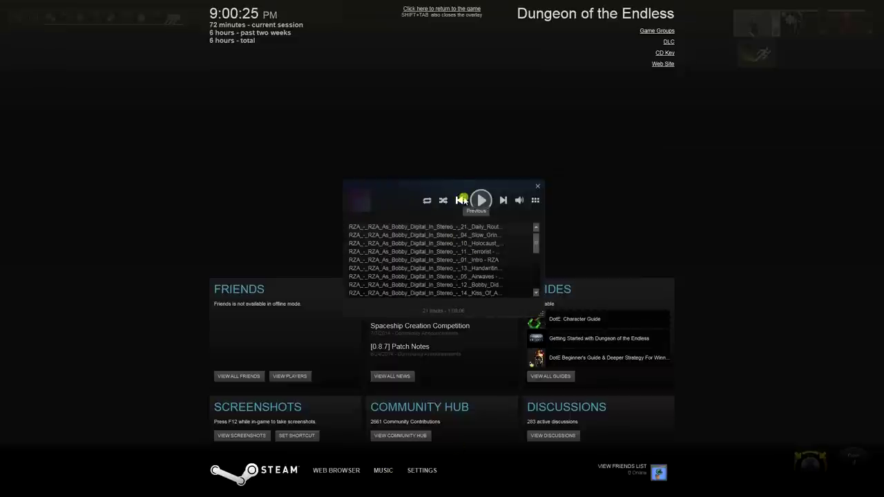
left_click(536, 201)
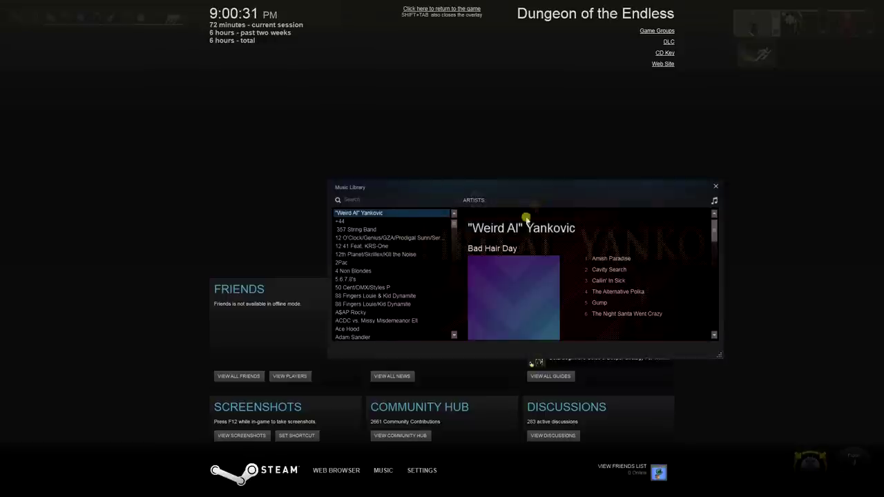
Browse albums by Asher Roth, Bad Meets Evil and Bad Brains in the artist list.
scroll(404, 267, "down", 5)
scroll(359, 289, "down", 5)
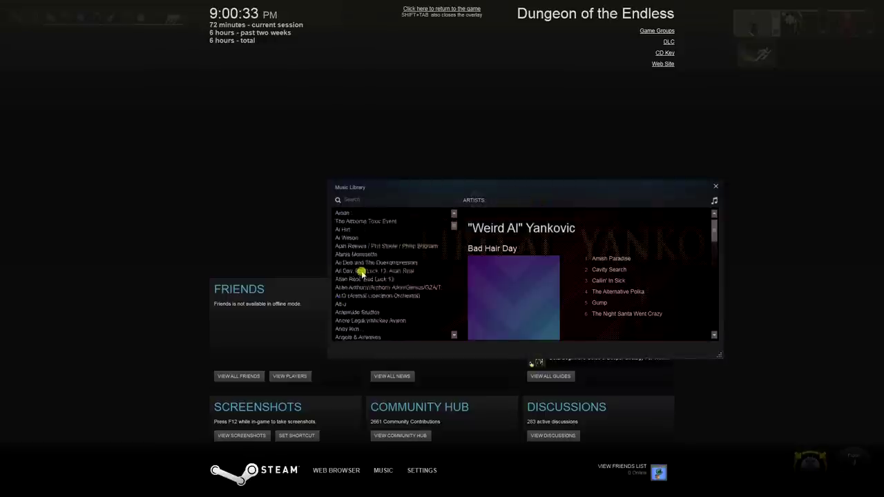
left_click(351, 295)
scroll(351, 293, "down", 5)
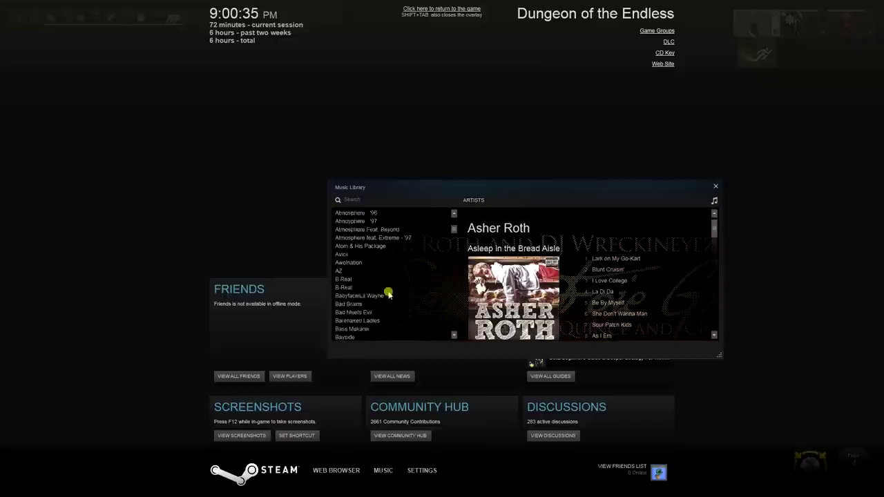
left_click(343, 288)
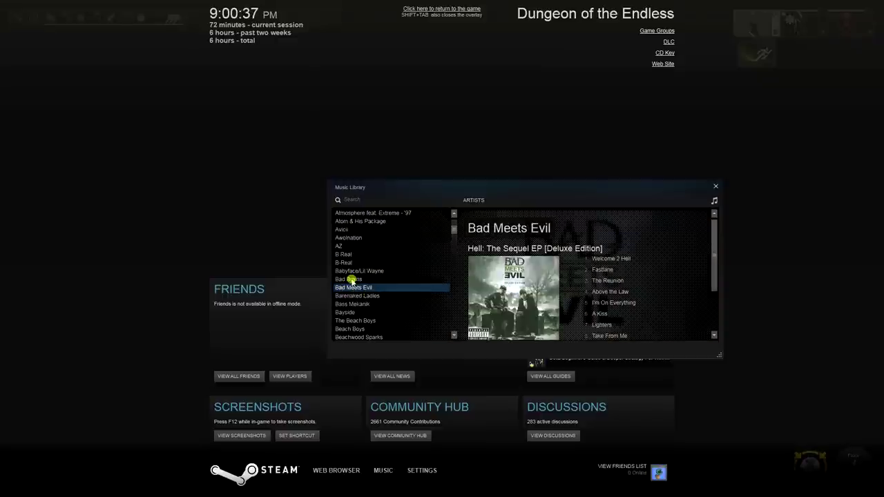
left_click(373, 280)
scroll(414, 260, "down", 5)
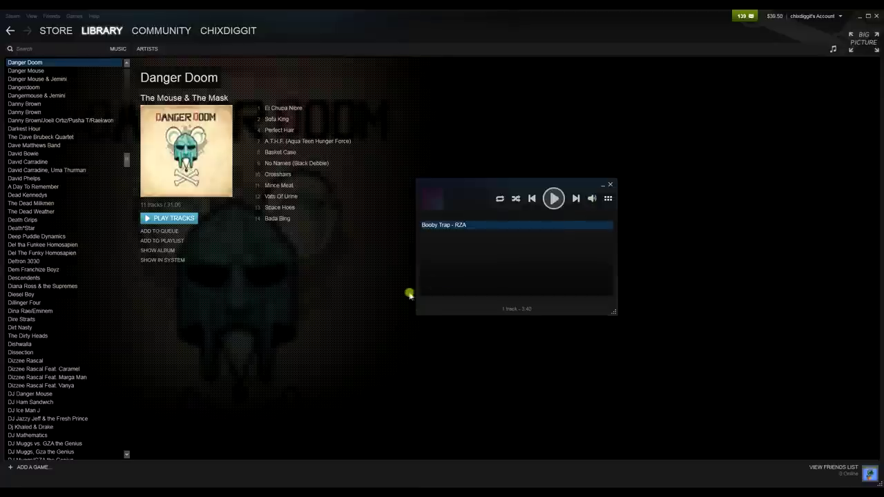